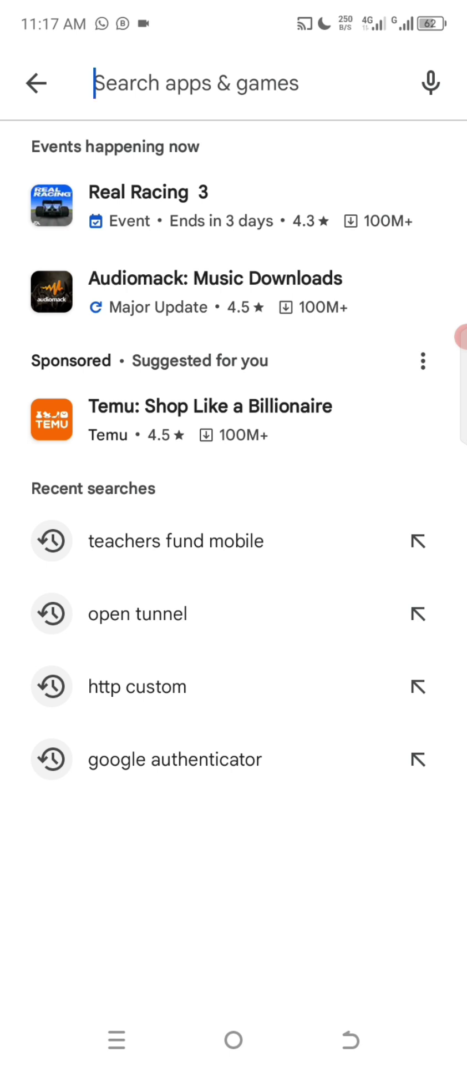
Launch the Google Play Store from the phone's apps.
left_click(176, 540)
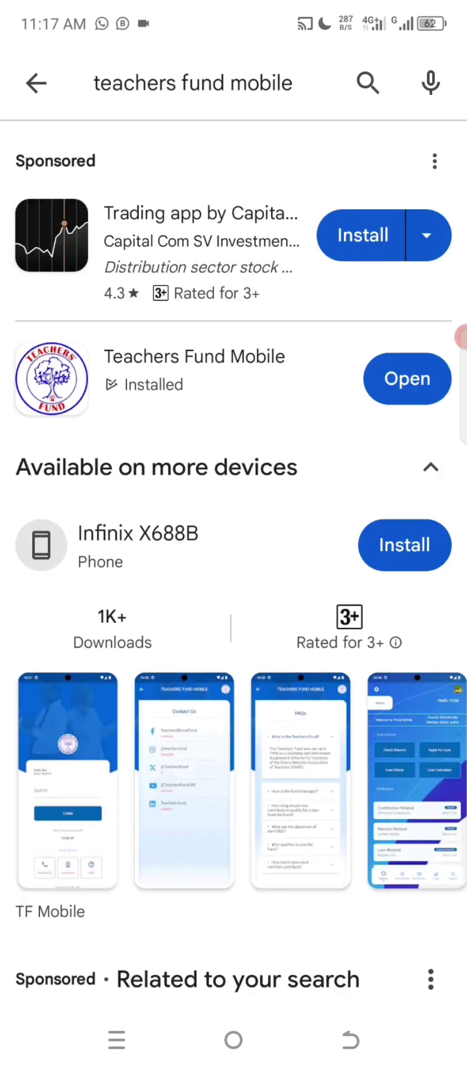
left_click(234, 1040)
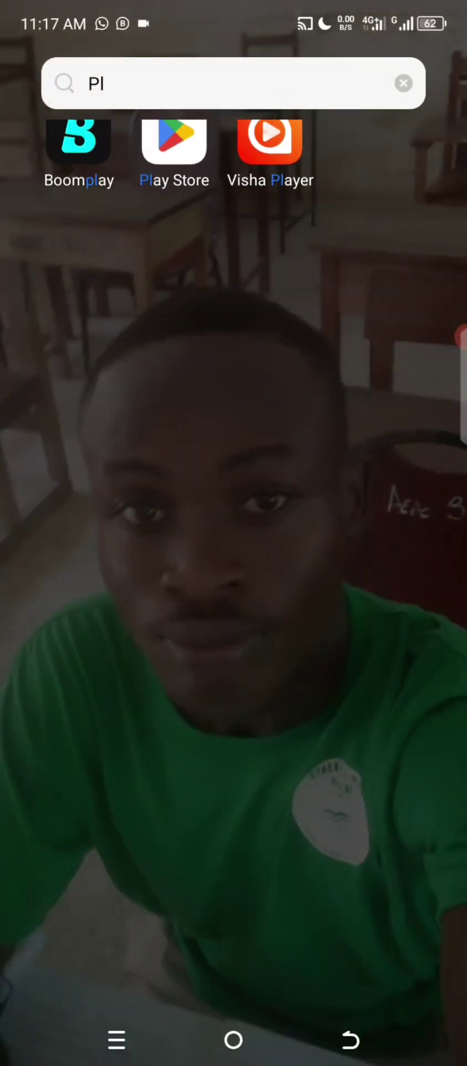
left_click(174, 172)
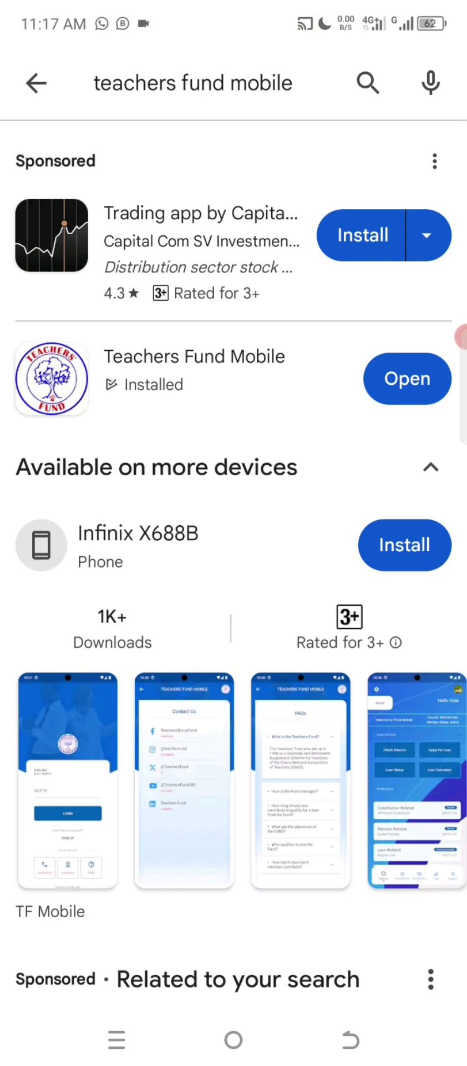
Search 'teachers fund mobile app' and open the Teachers Fund Mobile details page.
left_click(292, 84)
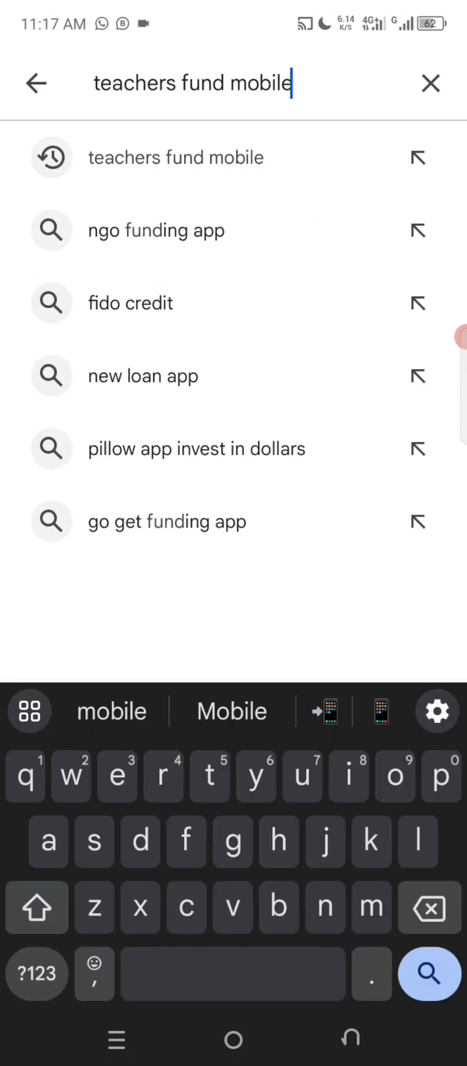
type("app")
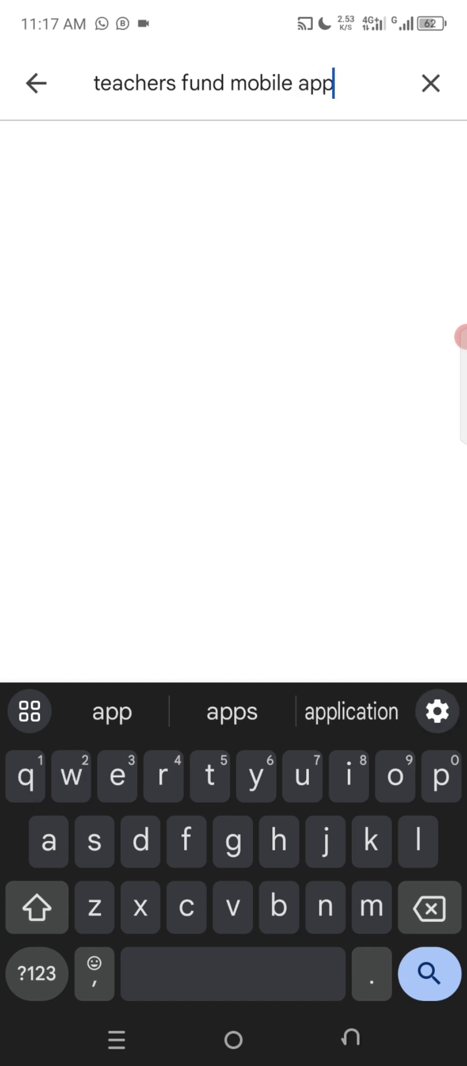
key("Return")
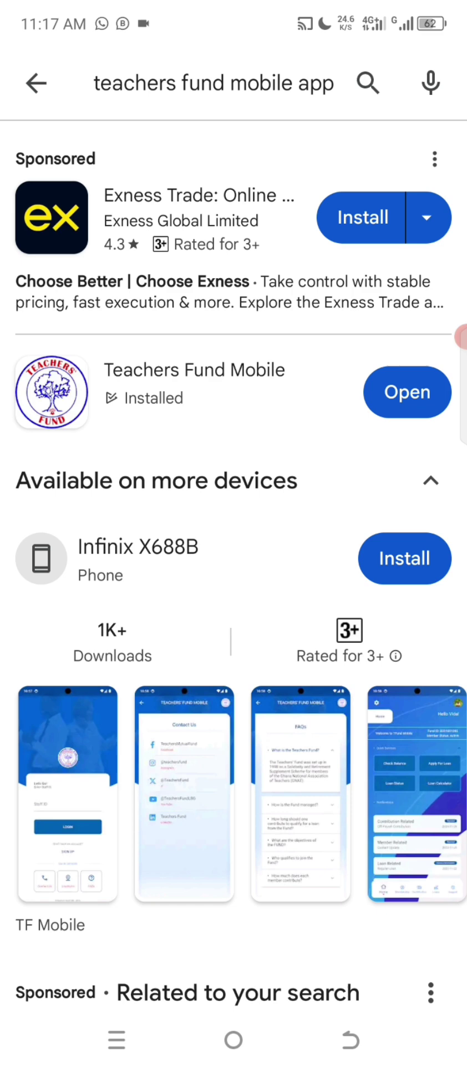
scroll(234, 544, "down", 1)
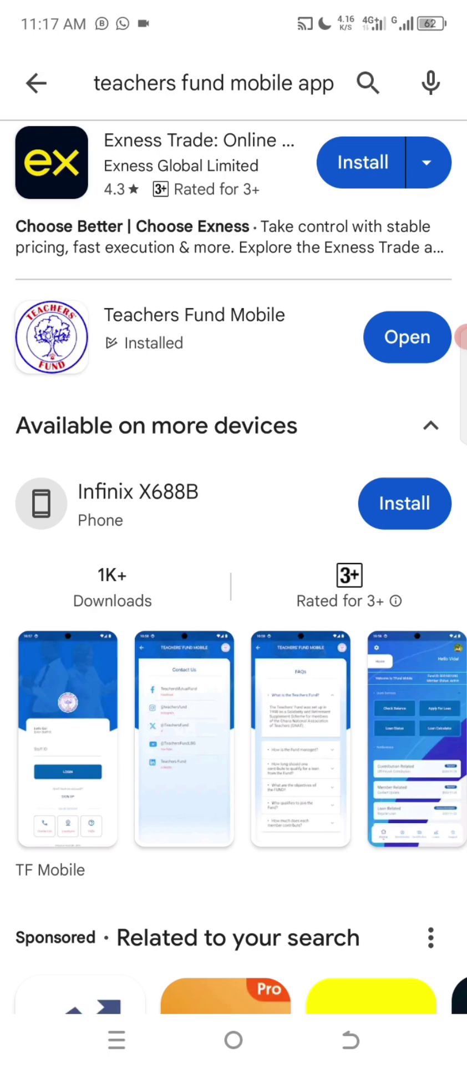
left_click(194, 328)
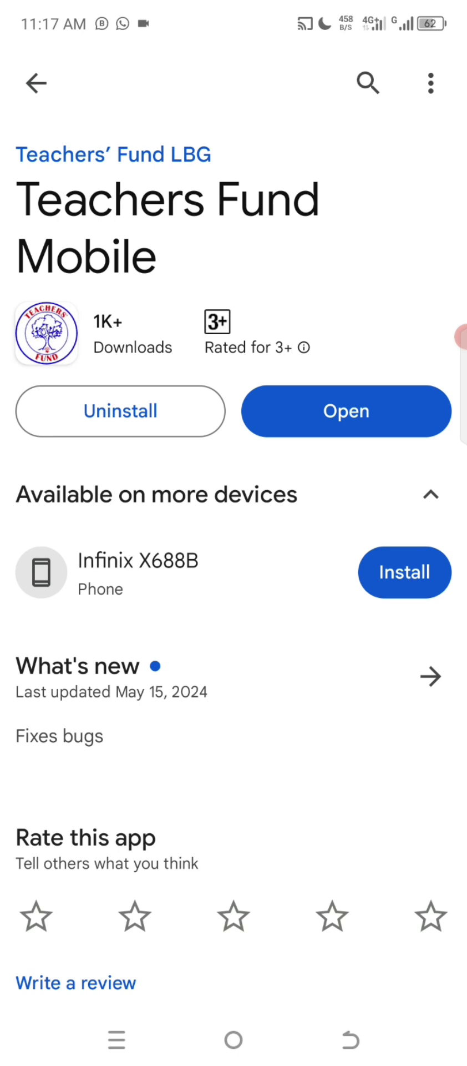
Open Teachers Fund Mobile and start a Staff ID sign-up.
left_click(347, 411)
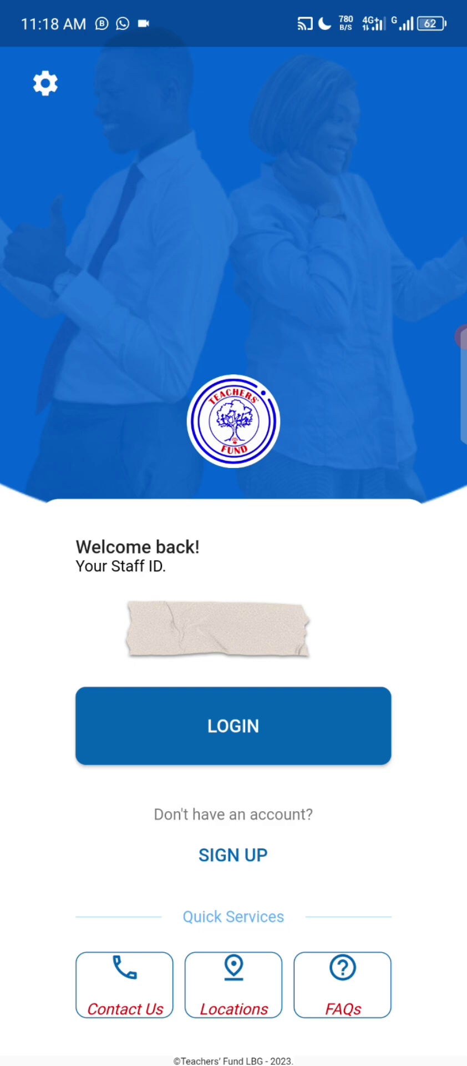
left_click(233, 854)
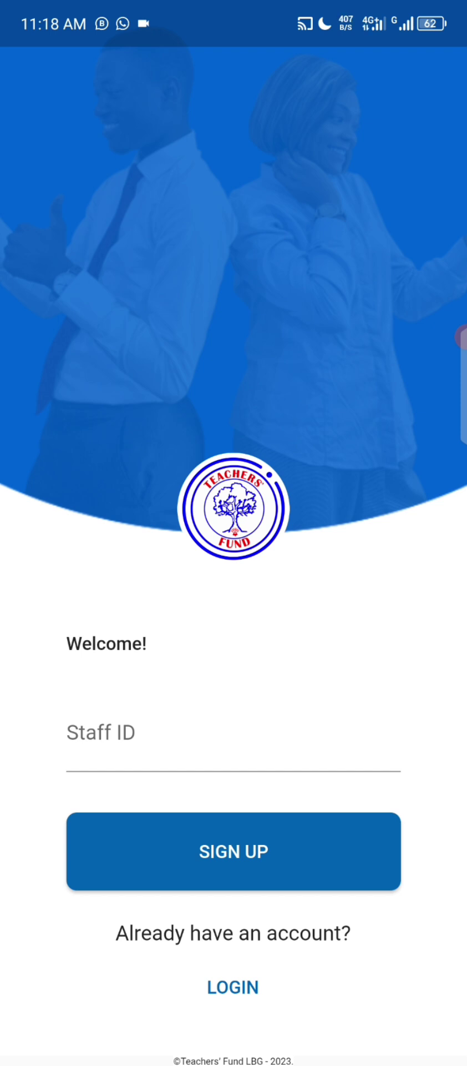
left_click(233, 741)
Switch via Recents to the 2024 JANUARY PASSCODES.xlsx workbook in Excel.
left_click(117, 1040)
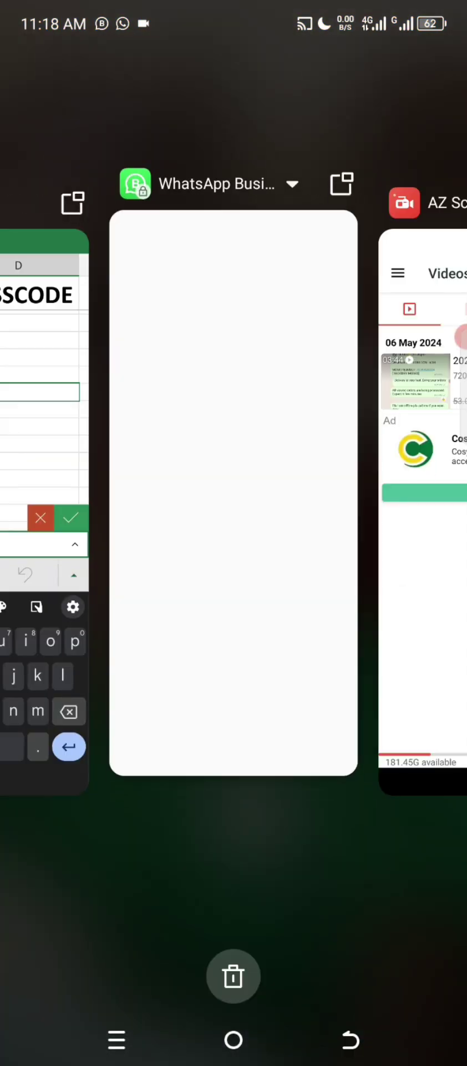
mouse_move(111, 500)
left_mouse_down()
mouse_move(427, 499)
mouse_move(111, 499)
left_mouse_up()
left_click(233, 511)
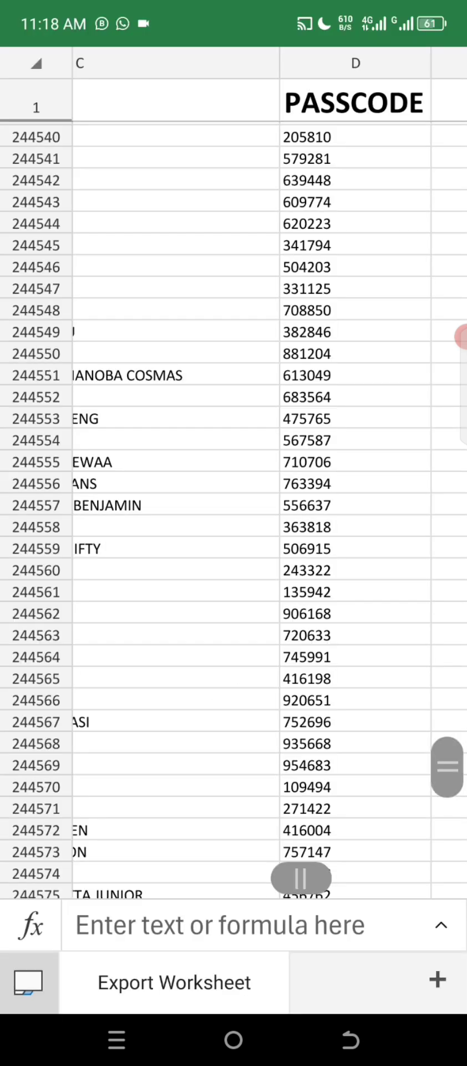
Switch via Recents back to the Teachers Fund Mobile Staff ID sign-up screen.
left_click(117, 1039)
left_click_drag(233, 500, 377, 499)
left_click(233, 389)
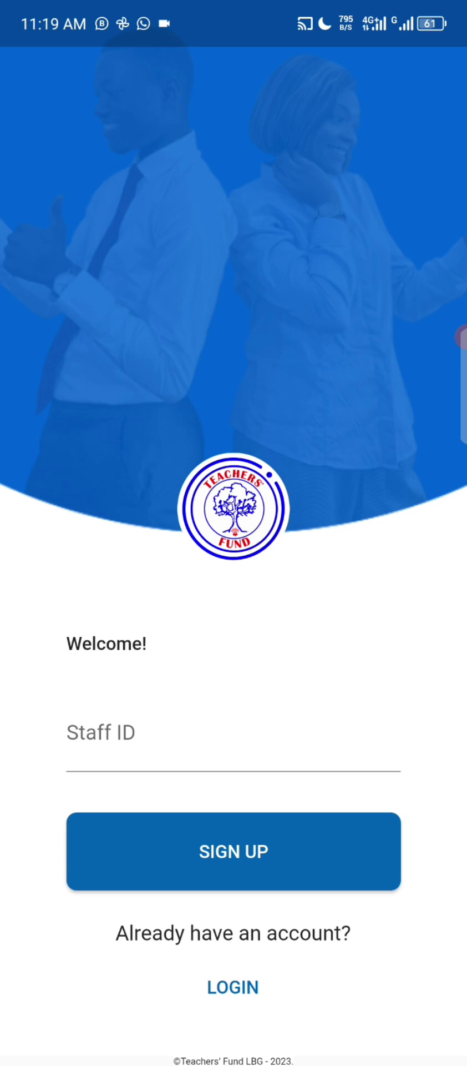
Go to the login page and log in with the Staff ID to reach Home.
left_click(233, 986)
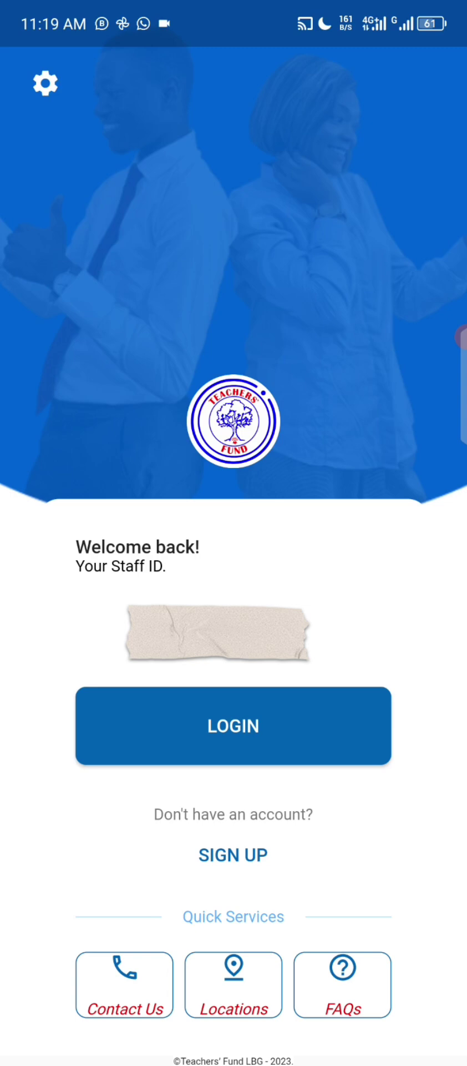
left_click(309, 733)
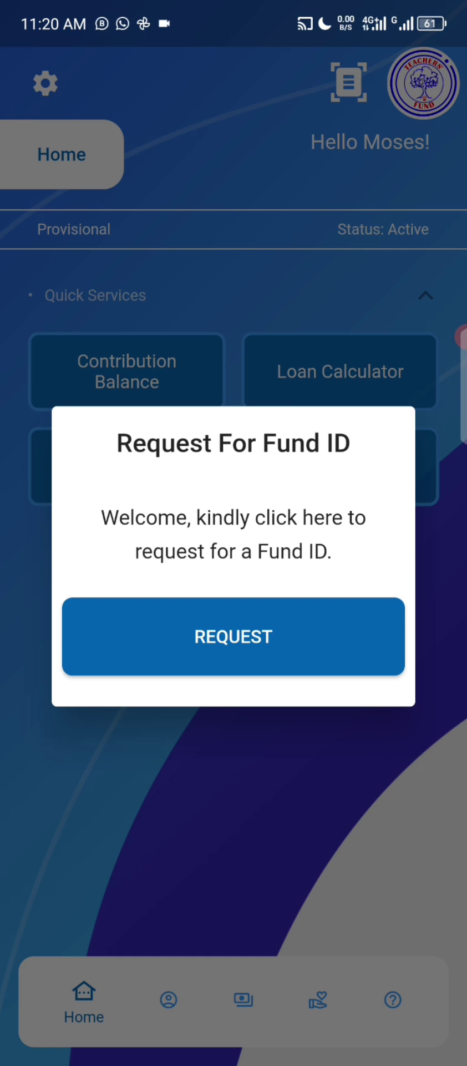
Dismiss the Fund ID prompt, try the Quick Services, then open the Enquiry page.
left_click(233, 532)
left_click(234, 533)
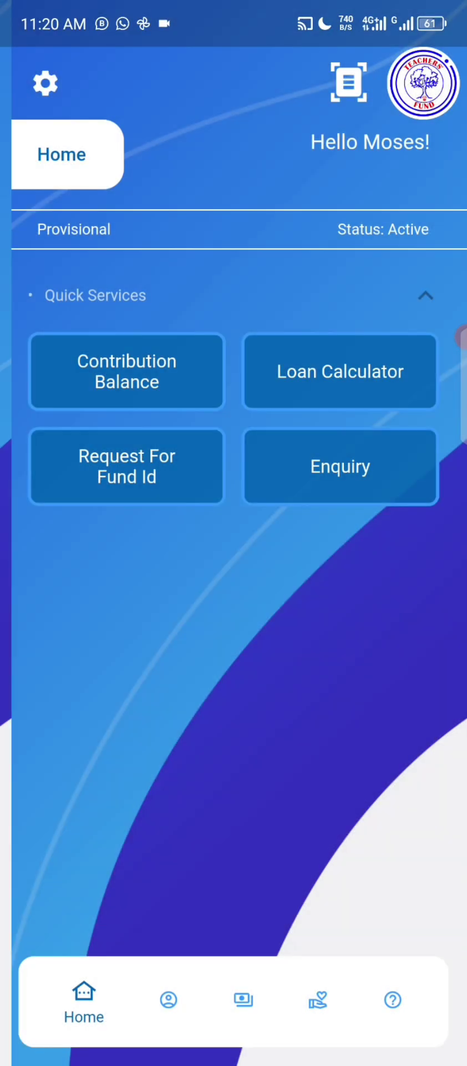
left_click(233, 510)
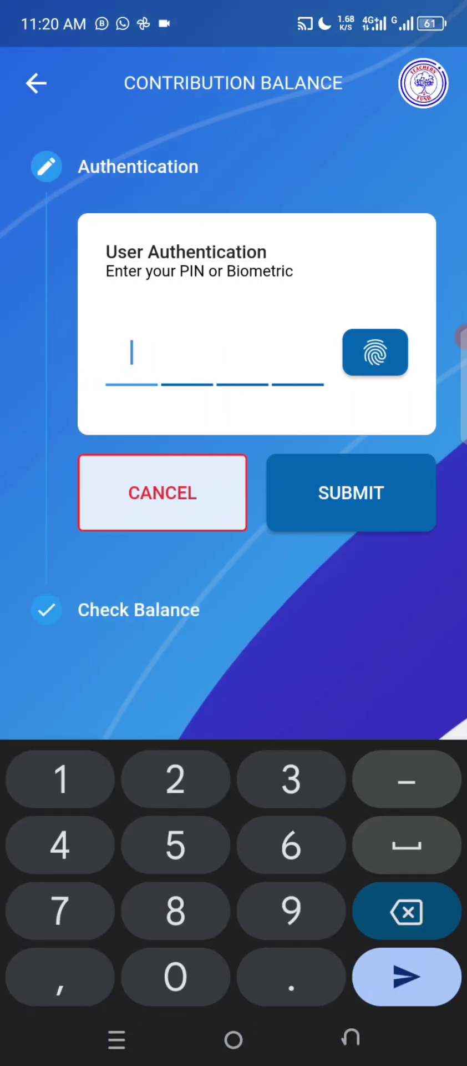
left_click(36, 83)
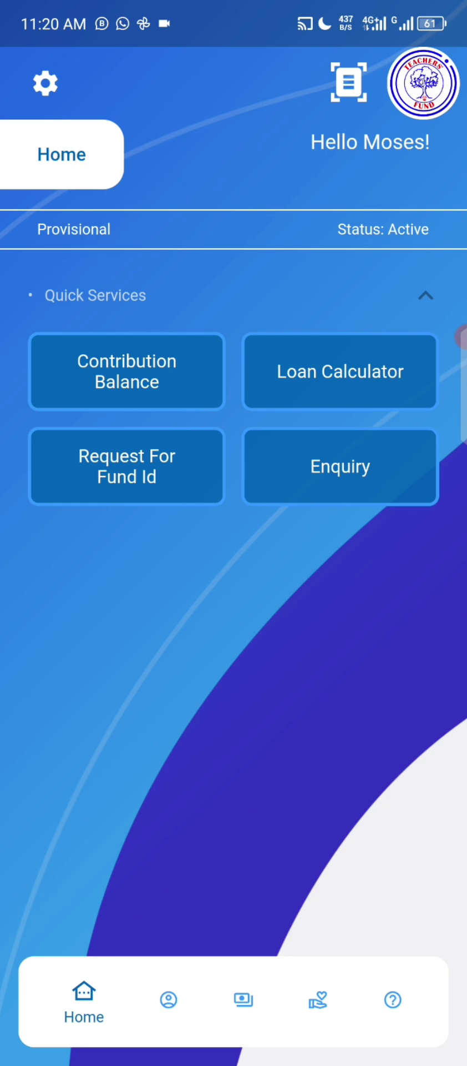
left_click(233, 533)
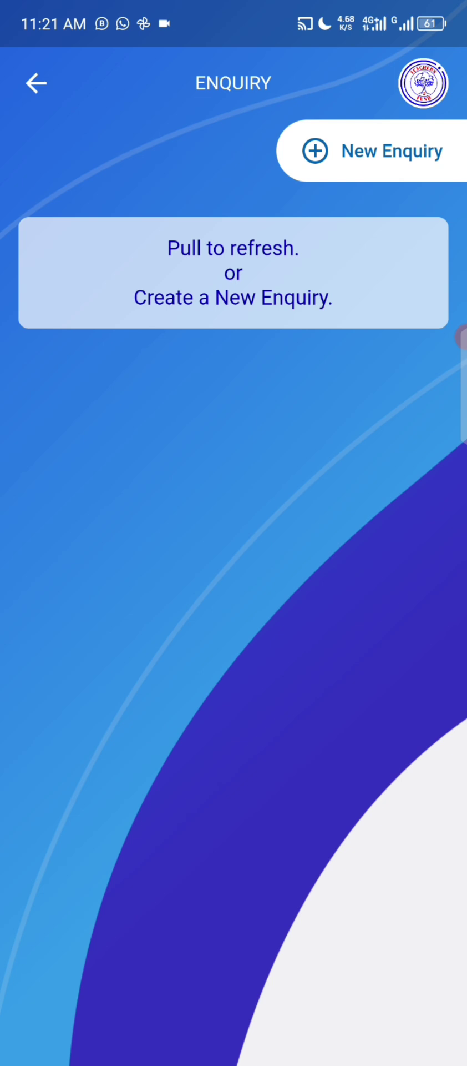
Open a New Enquiry, view its category list without choosing, and return Home.
left_click(383, 150)
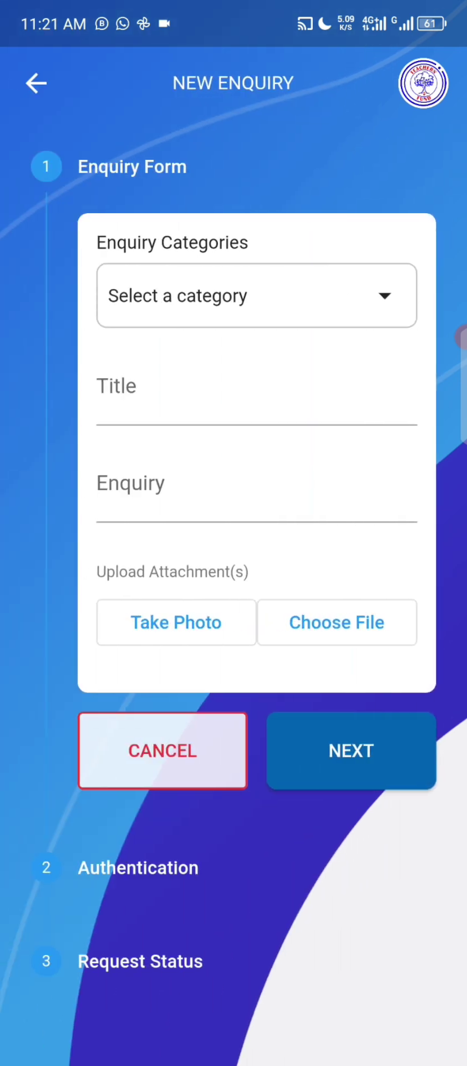
left_click(257, 295)
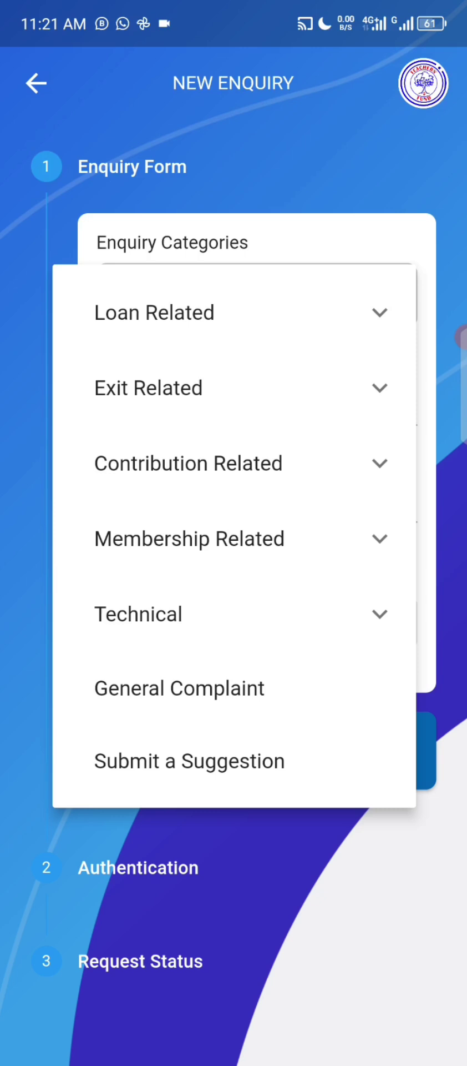
key("Escape")
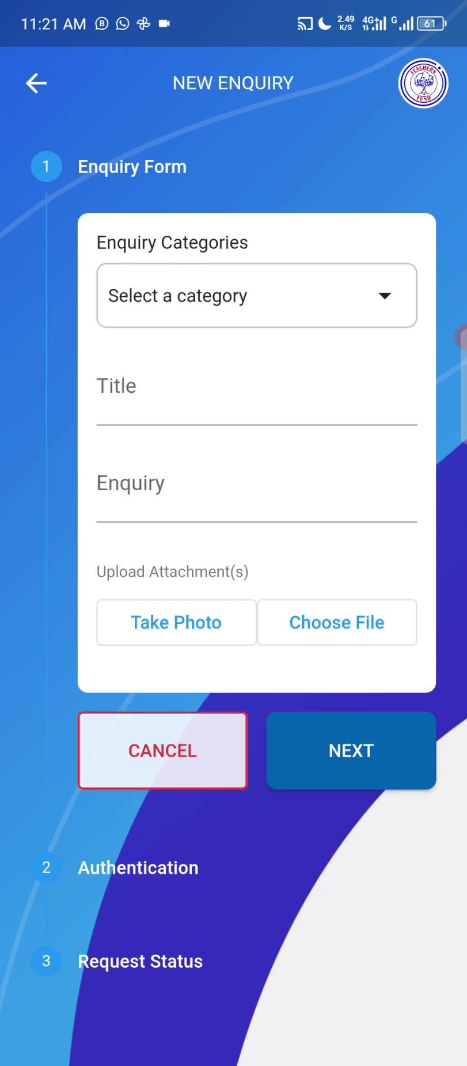
key("Escape")
left_click(33, 84)
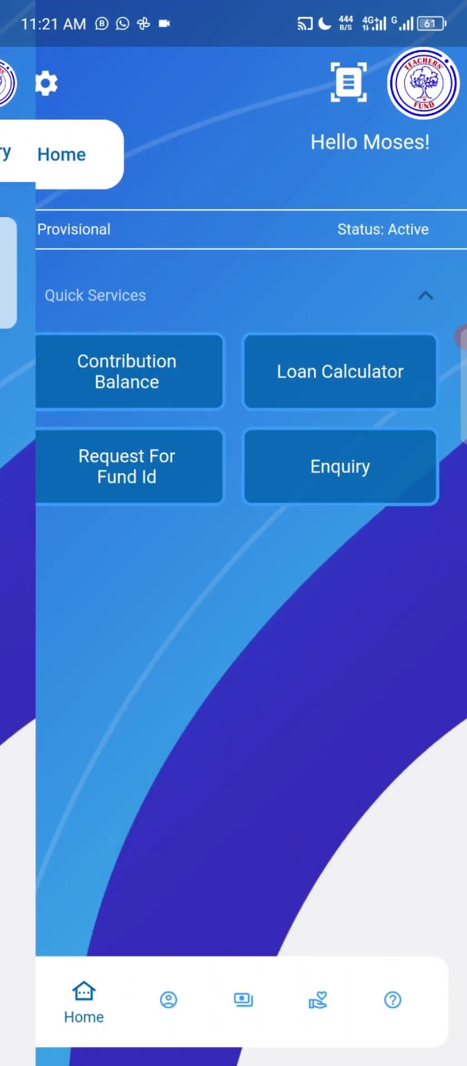